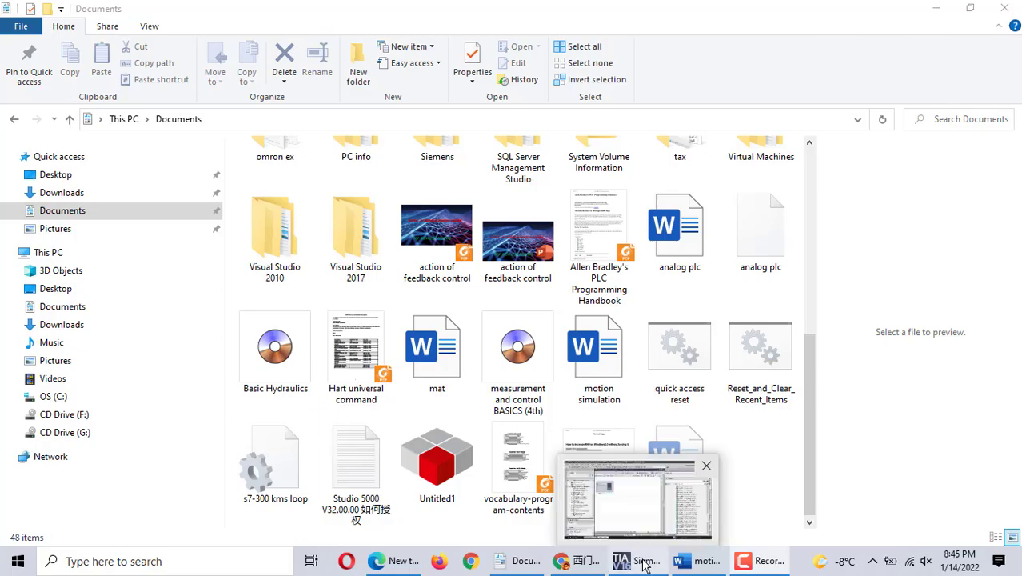
Bring the TIA Portal project 's71500 servo motion simulation' in front of File Explorer.
{"action": "left_click", "coordinate": [646, 561]}
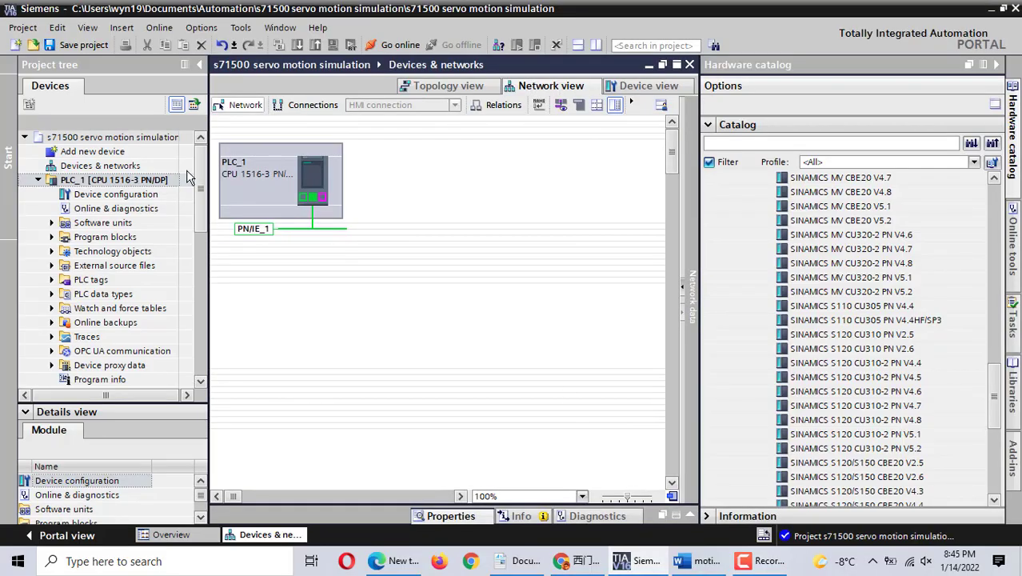
Show PLC_1's Device view with the CPU 1516-3 PN/DP rack and hardware catalog.
{"action": "left_click", "coordinate": [198, 240]}
{"action": "scroll", "coordinate": [199, 216], "scroll_direction": "up", "scroll_amount": 5}
{"action": "left_click", "coordinate": [666, 83]}
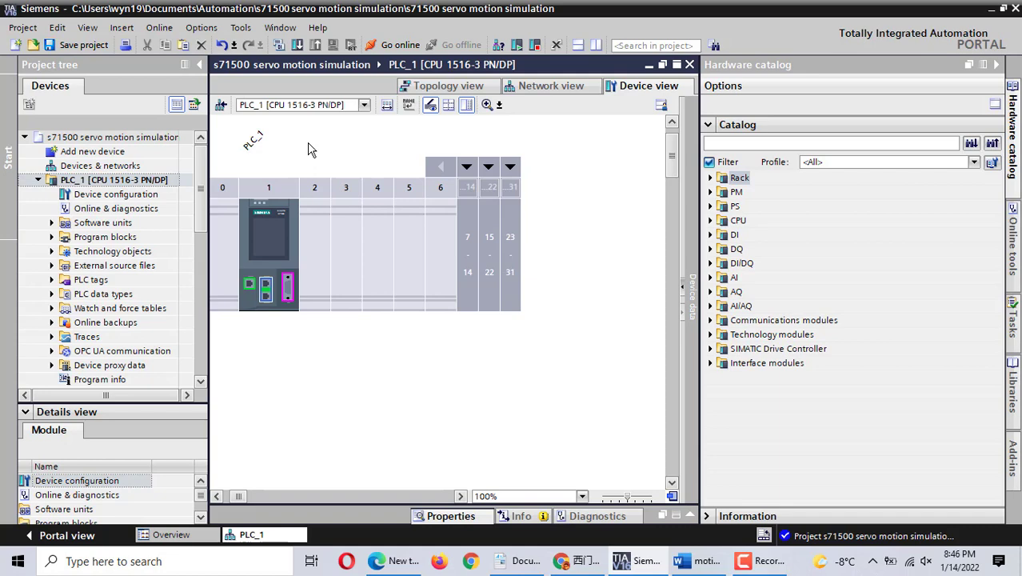
{"action": "left_click", "coordinate": [277, 244]}
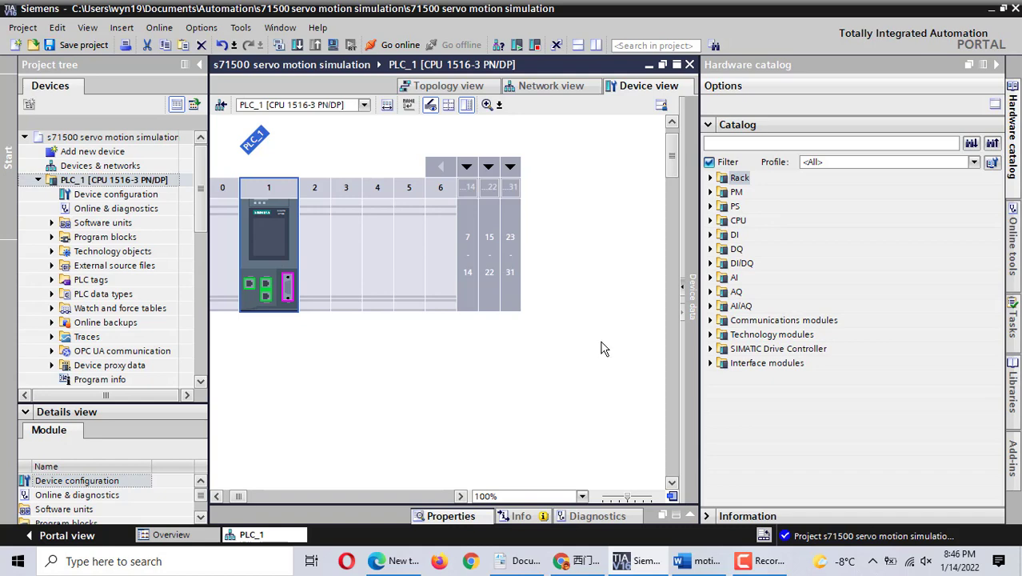
Switch to Network view and expand Other field devices in the hardware catalog.
{"action": "left_click", "coordinate": [551, 86]}
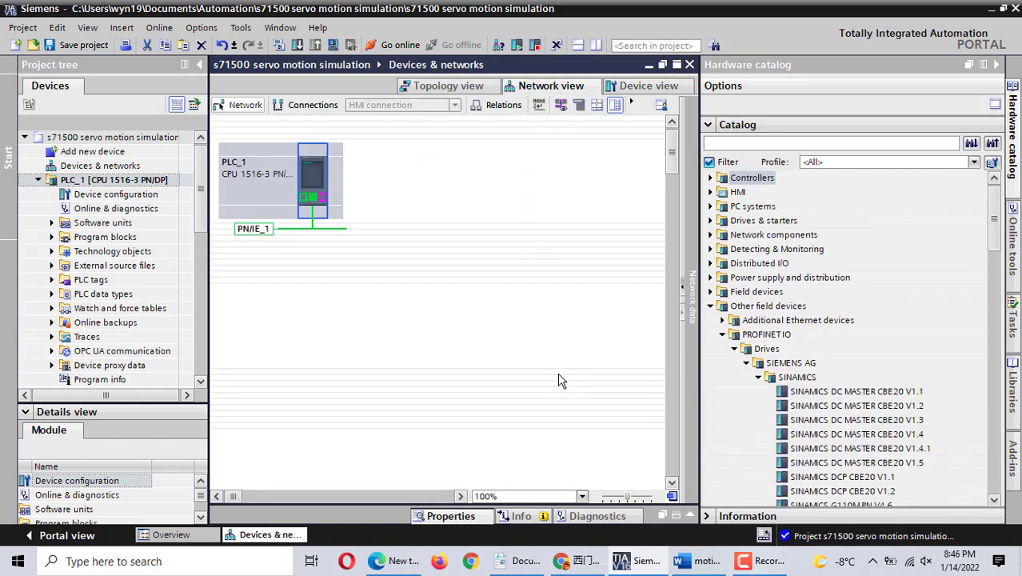
{"action": "left_click", "coordinate": [709, 307]}
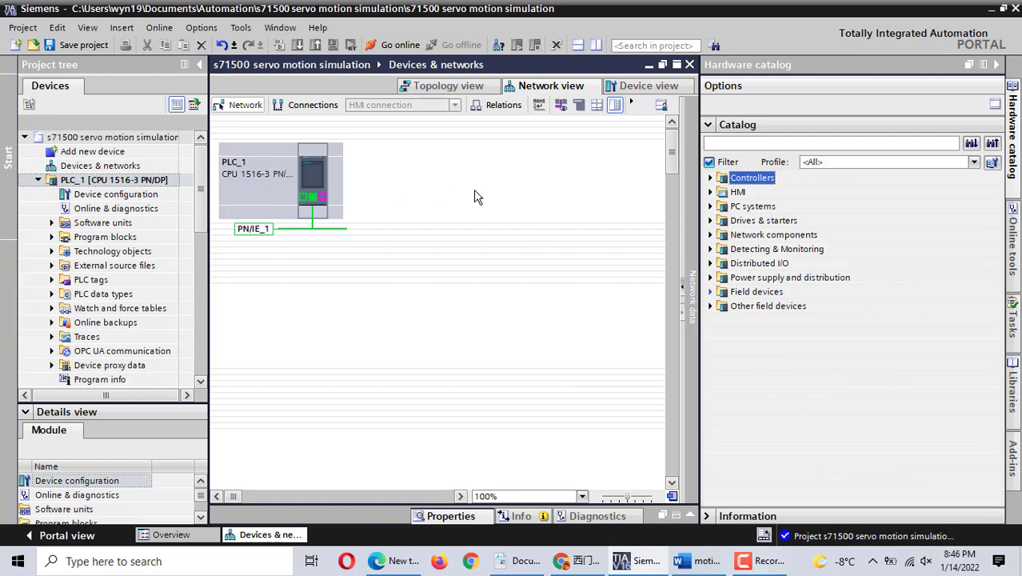
{"action": "left_click", "coordinate": [711, 305]}
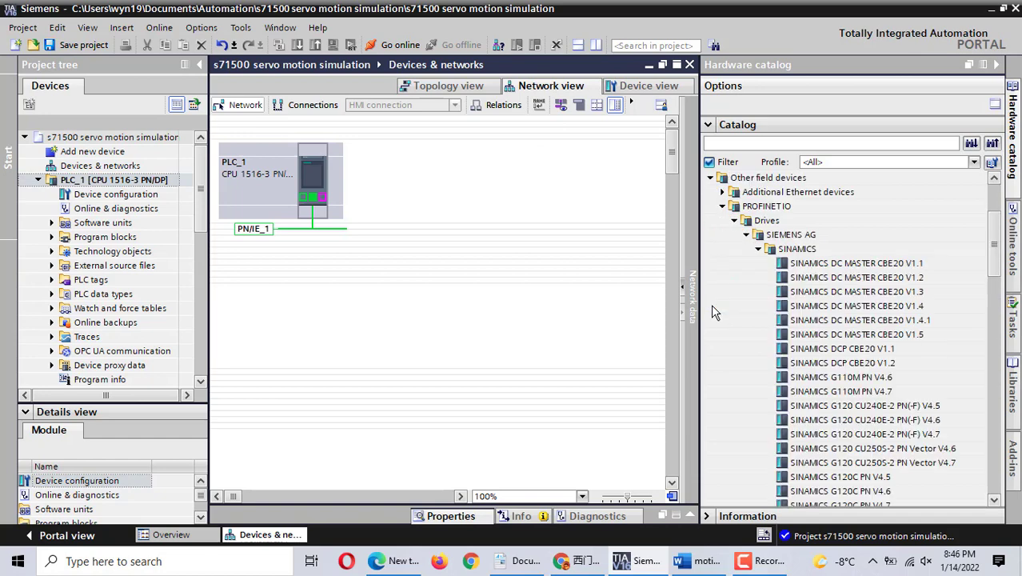
{"action": "left_click", "coordinate": [747, 239]}
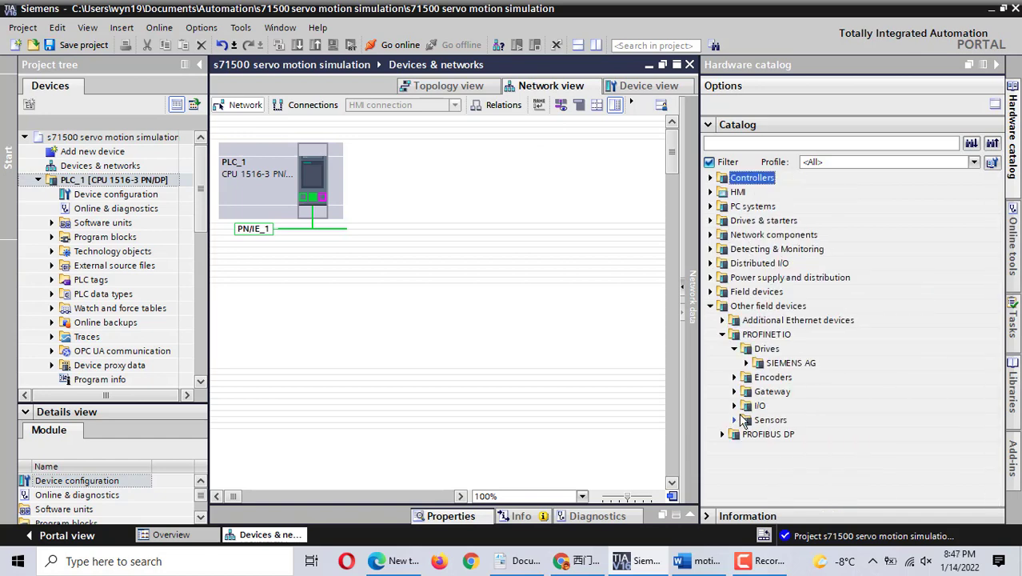
{"action": "left_click", "coordinate": [733, 349]}
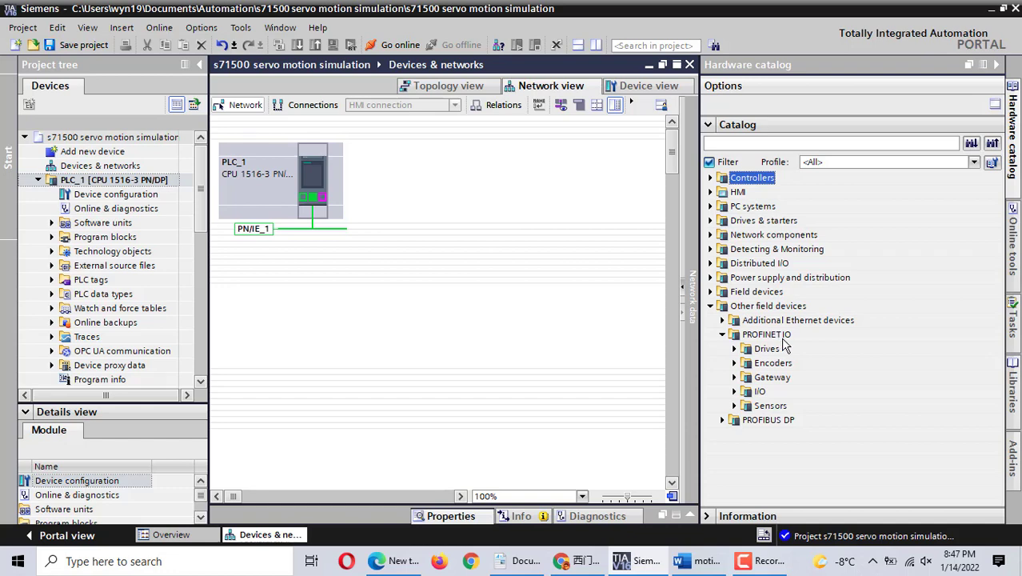
Expand Drives > SIEMENS AG and scroll to the SINAMICS S120 CU310-2 PN V4.8 entry.
{"action": "left_click", "coordinate": [735, 350]}
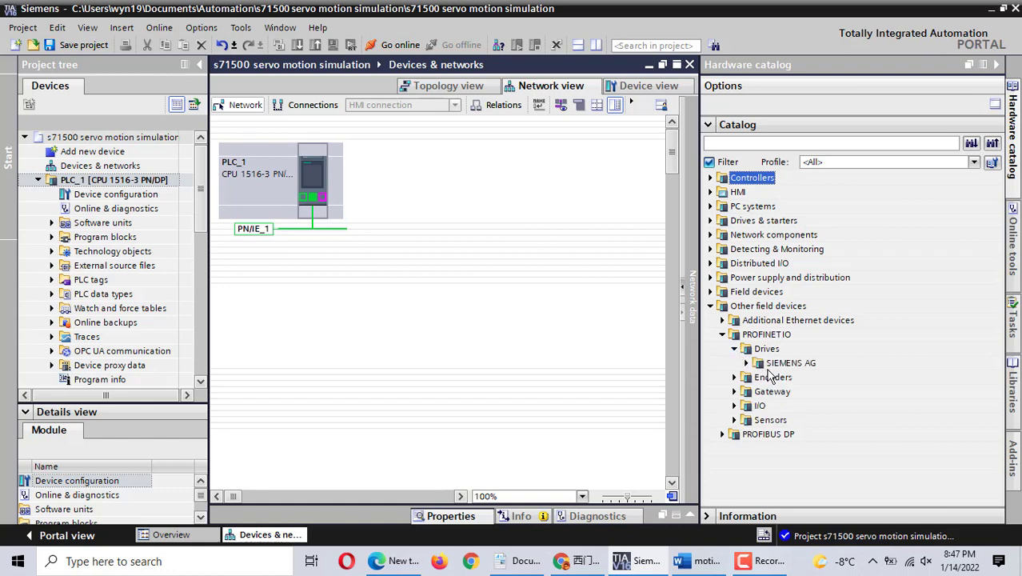
{"action": "left_click", "coordinate": [745, 364]}
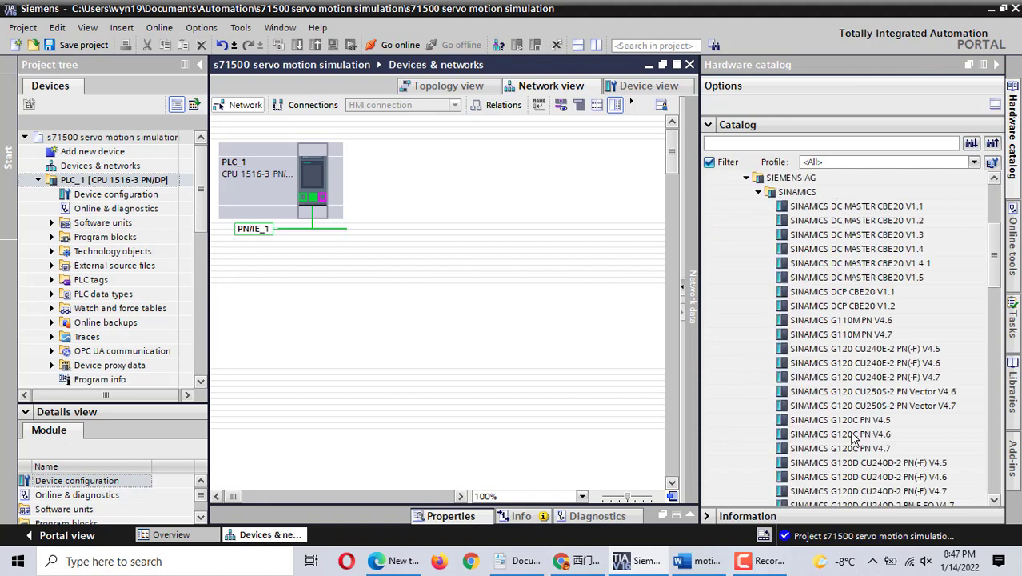
{"action": "scroll", "coordinate": [852, 438], "scroll_direction": "down", "scroll_amount": 7}
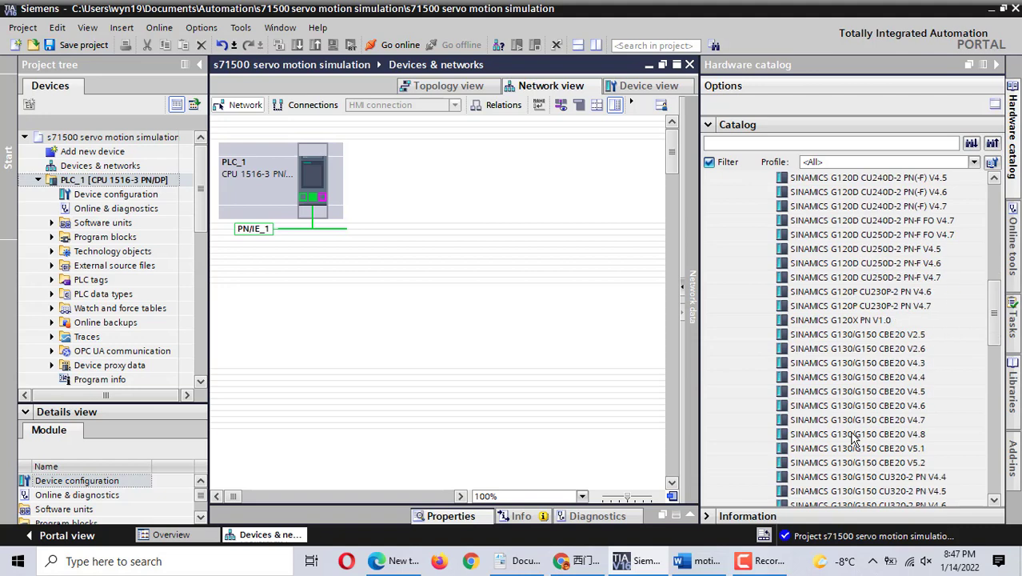
{"action": "scroll", "coordinate": [852, 438], "scroll_direction": "down", "scroll_amount": 4}
{"action": "scroll", "coordinate": [852, 438], "scroll_direction": "down", "scroll_amount": 3}
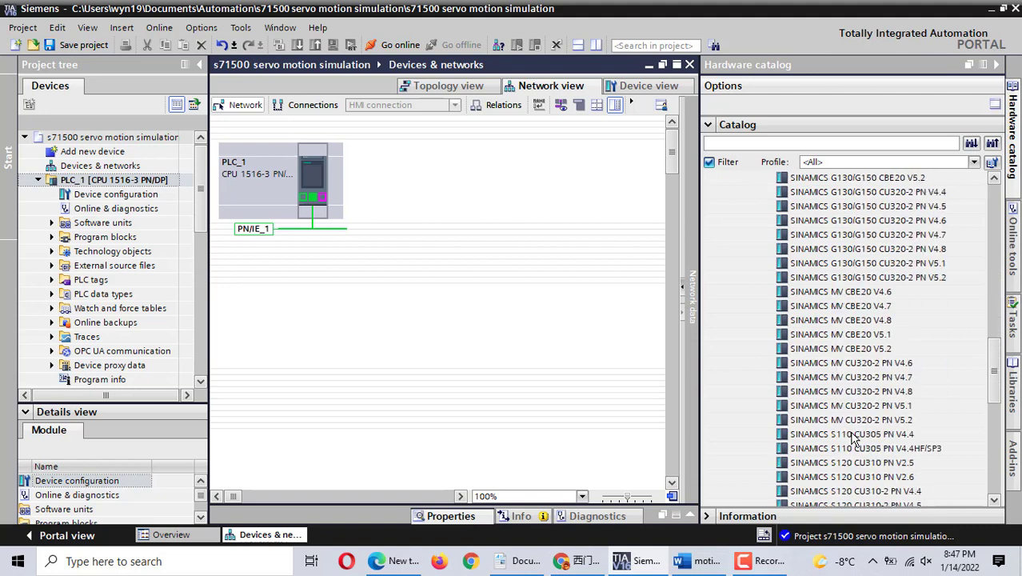
{"action": "scroll", "coordinate": [852, 438], "scroll_direction": "down", "scroll_amount": 3}
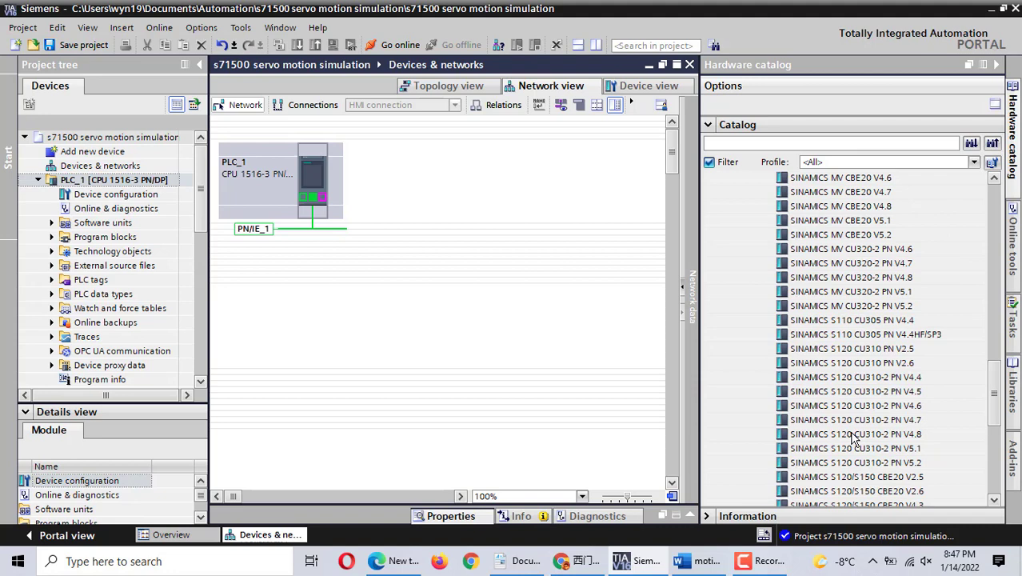
{"action": "scroll", "coordinate": [852, 439], "scroll_direction": "down", "scroll_amount": 3}
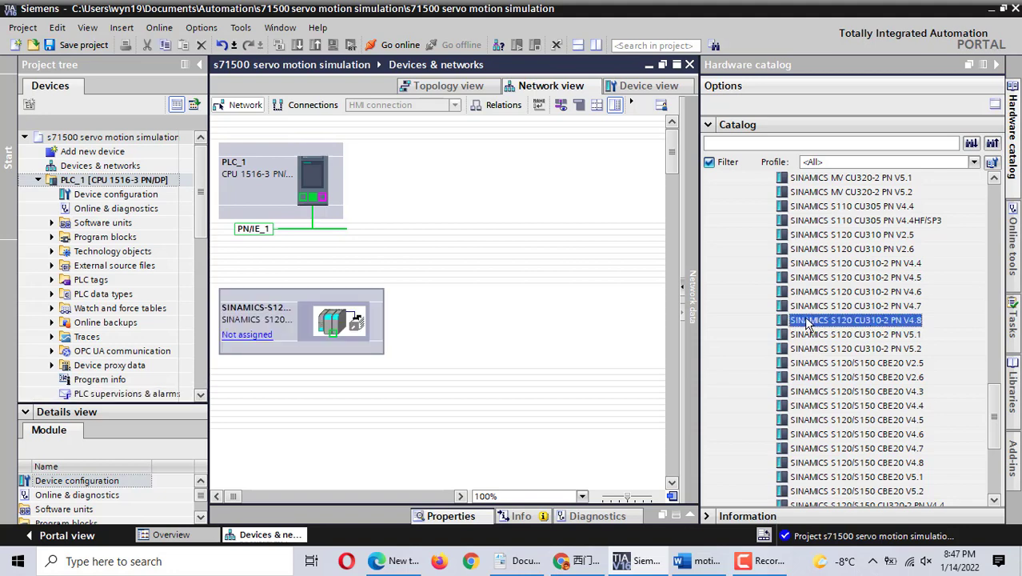
Place the SINAMICS S120 beside PLC_1 and connect it on PLC_1.PROFINET IO-System (100).
{"action": "left_click_drag", "start_coordinate": [284, 307], "coordinate": [502, 163]}
{"action": "left_click", "coordinate": [456, 260]}
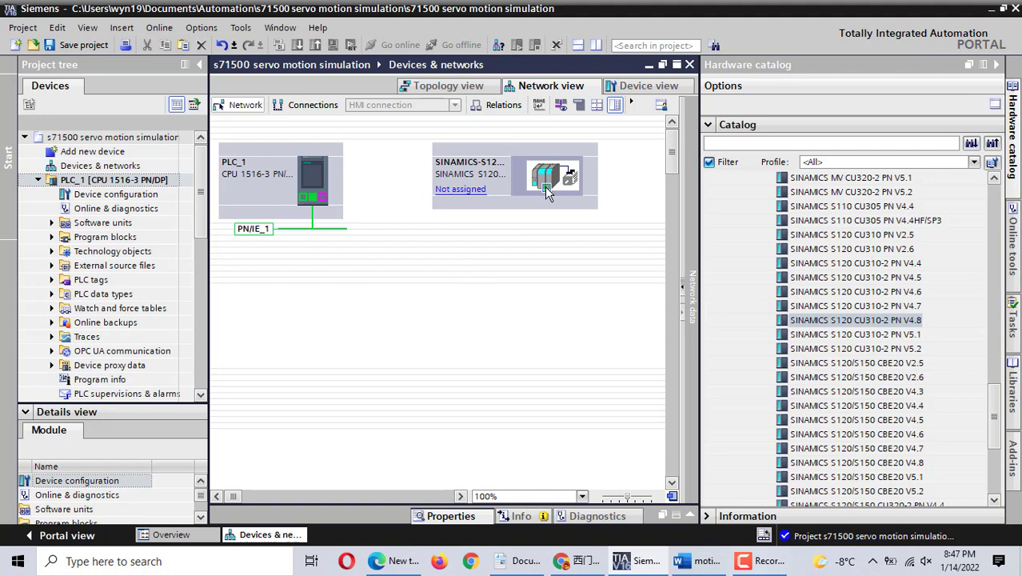
{"action": "left_click_drag", "start_coordinate": [544, 187], "coordinate": [312, 196]}
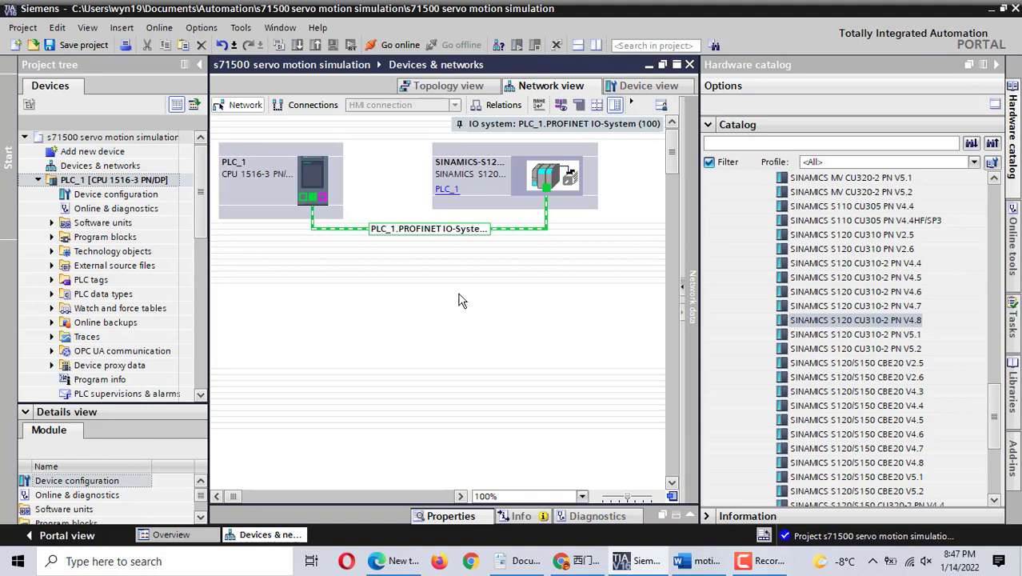
{"action": "left_click", "coordinate": [489, 198]}
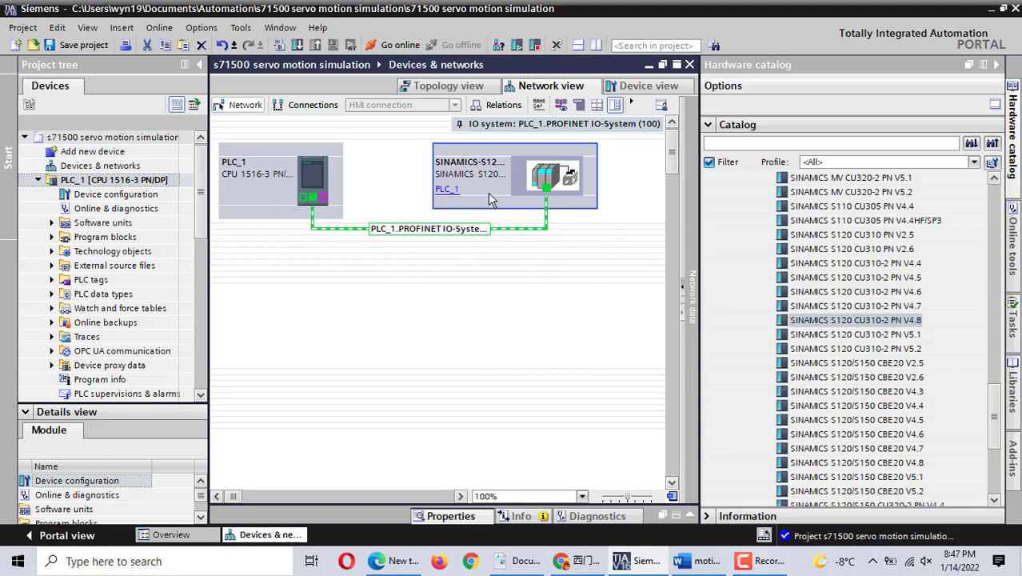
Open the drive's Device view and pick Standard telegram 2, PZD-4/4; SERVO under Module > DO SERVO > Submodules.
{"action": "double_click", "coordinate": [490, 197]}
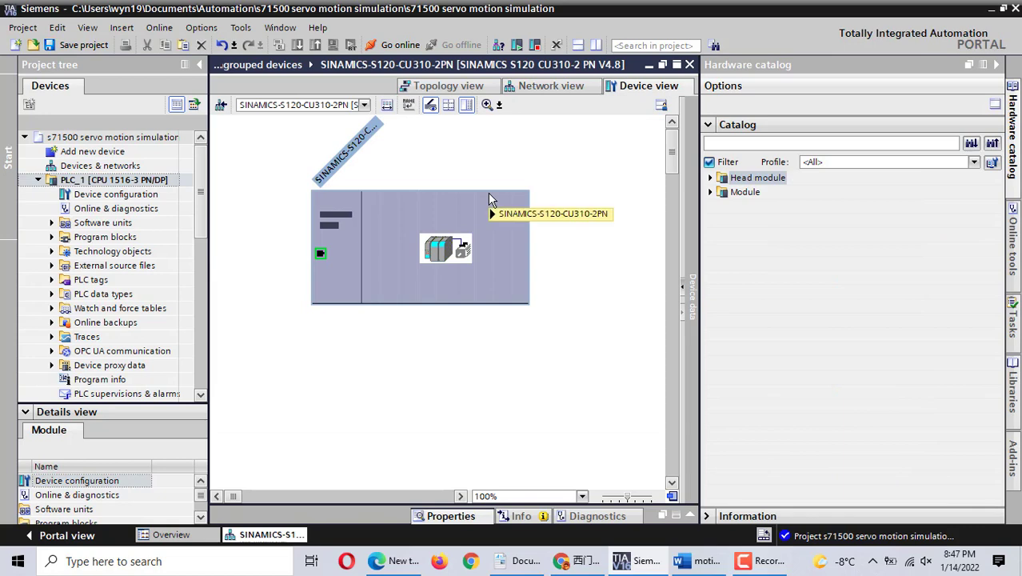
{"action": "left_click", "coordinate": [491, 284]}
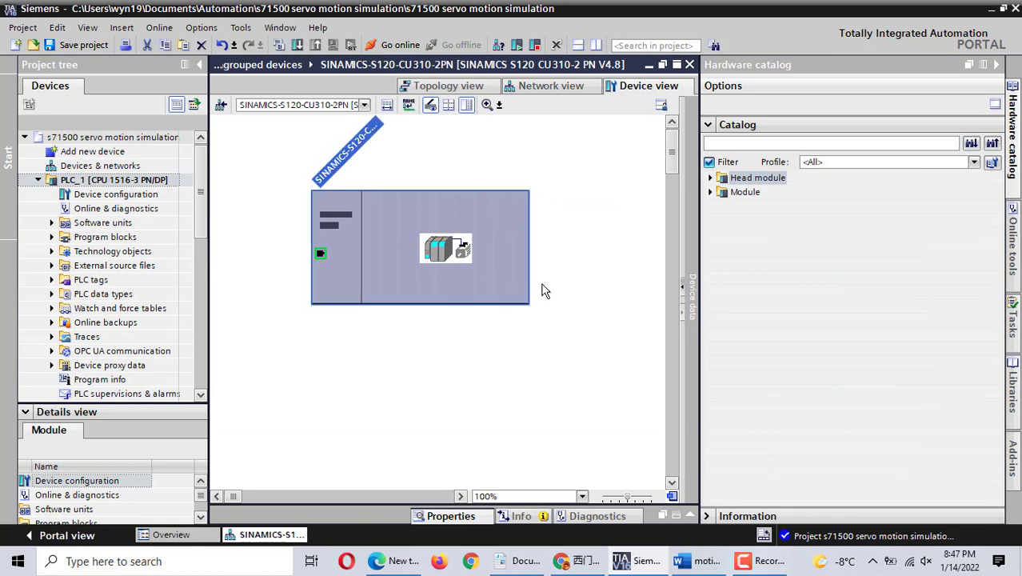
{"action": "left_click", "coordinate": [709, 193]}
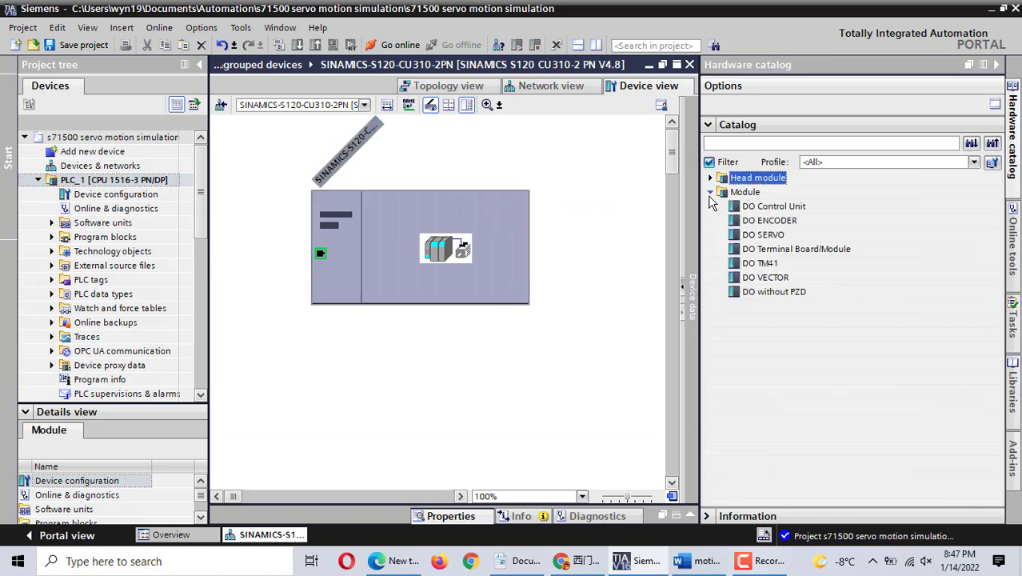
{"action": "left_click", "coordinate": [756, 235]}
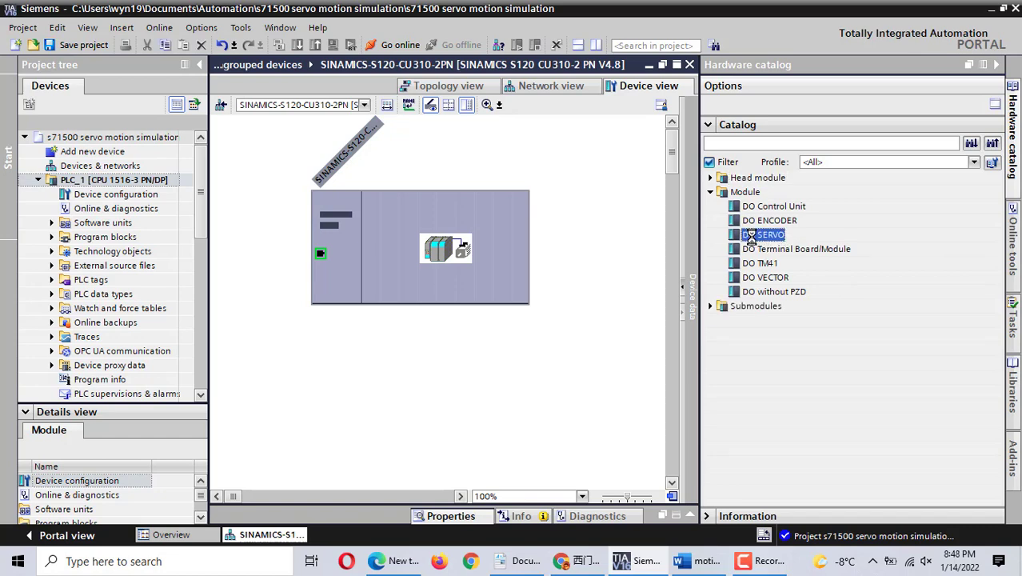
{"action": "left_click", "coordinate": [709, 308]}
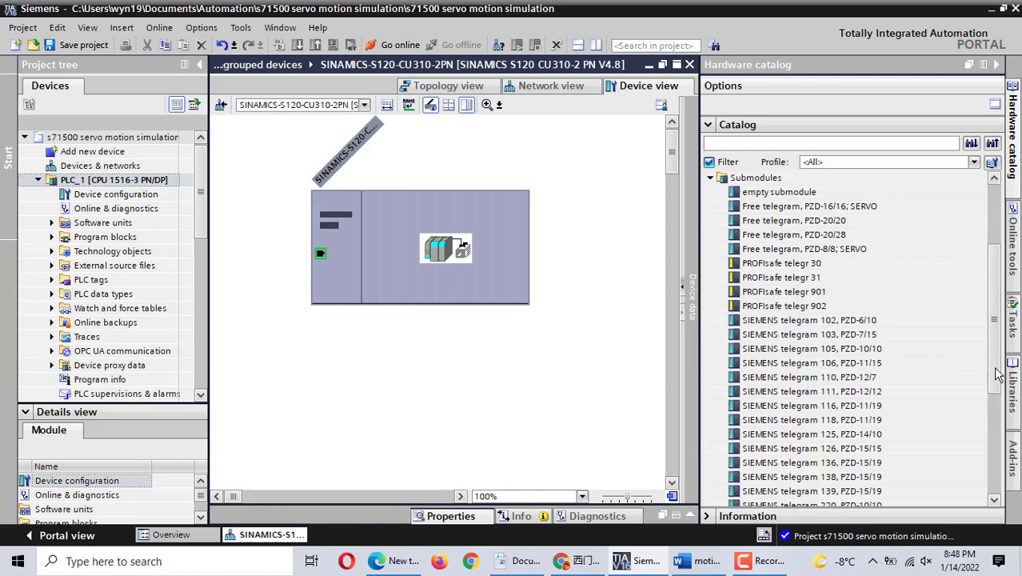
{"action": "scroll", "coordinate": [969, 376], "scroll_direction": "down", "scroll_amount": 3}
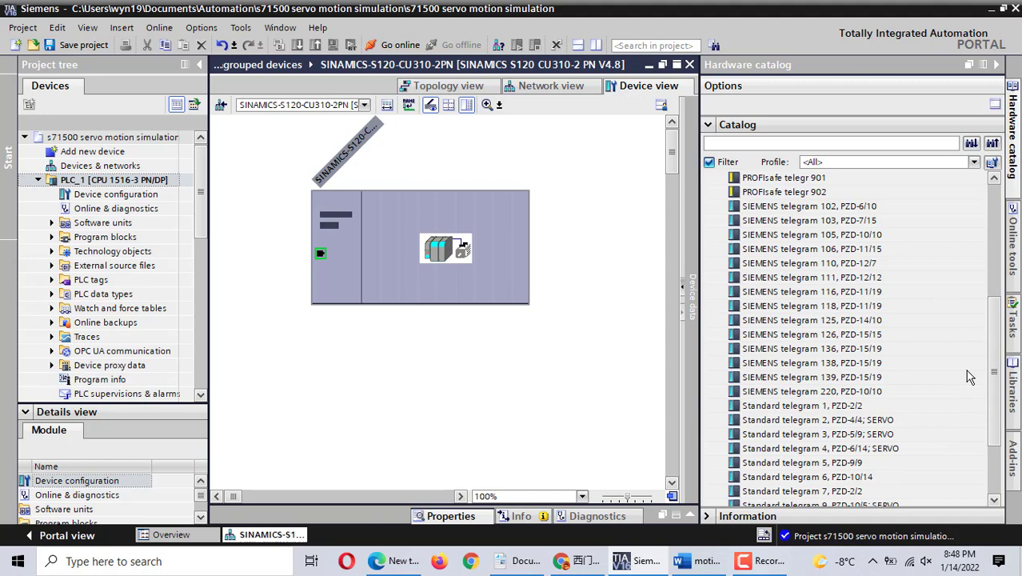
{"action": "scroll", "coordinate": [969, 376], "scroll_direction": "down", "scroll_amount": 3}
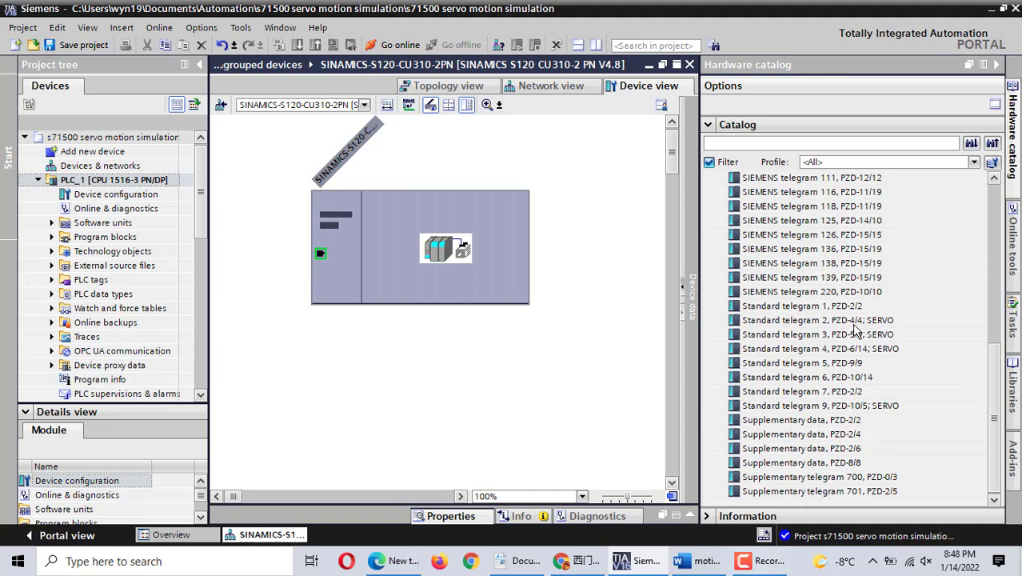
{"action": "left_click", "coordinate": [852, 324]}
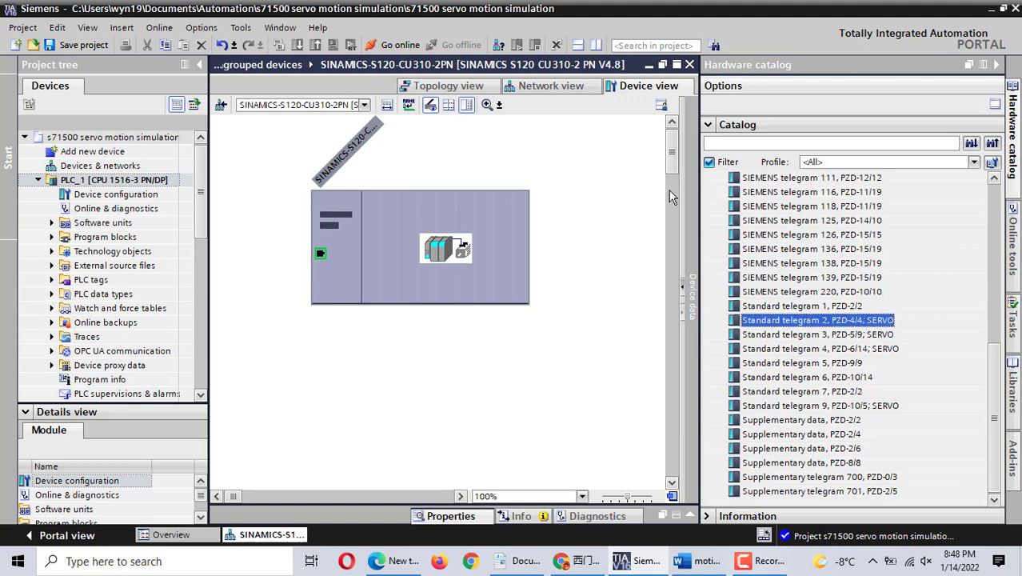
Insert Standard telegram 2, PZD-4/4 into DO SERVO_1 slot 13, mapped to I/O addresses 0…7.
{"action": "left_click", "coordinate": [683, 287]}
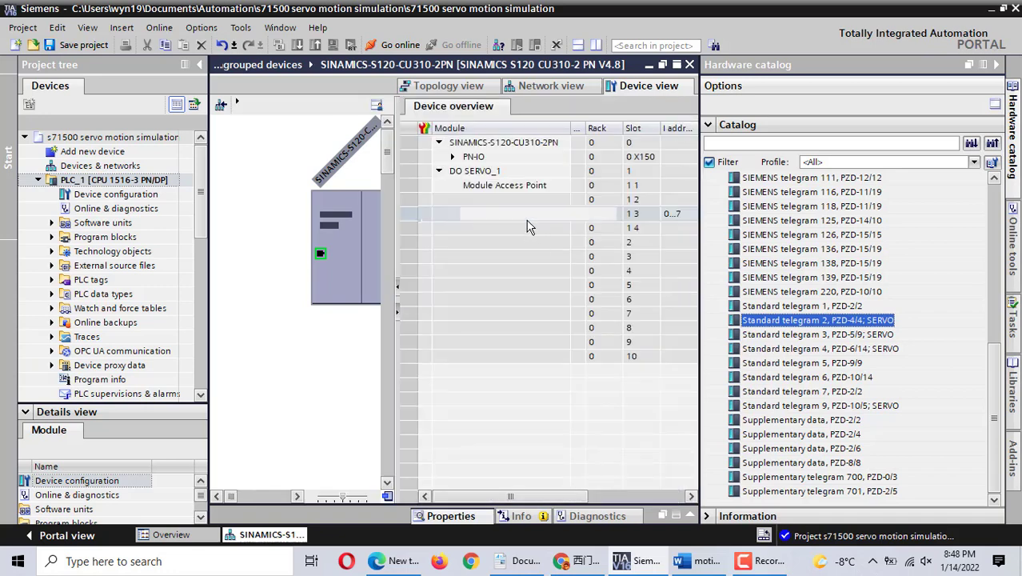
{"action": "left_click_drag", "start_coordinate": [527, 227], "coordinate": [534, 215]}
{"action": "left_click", "coordinate": [402, 214]}
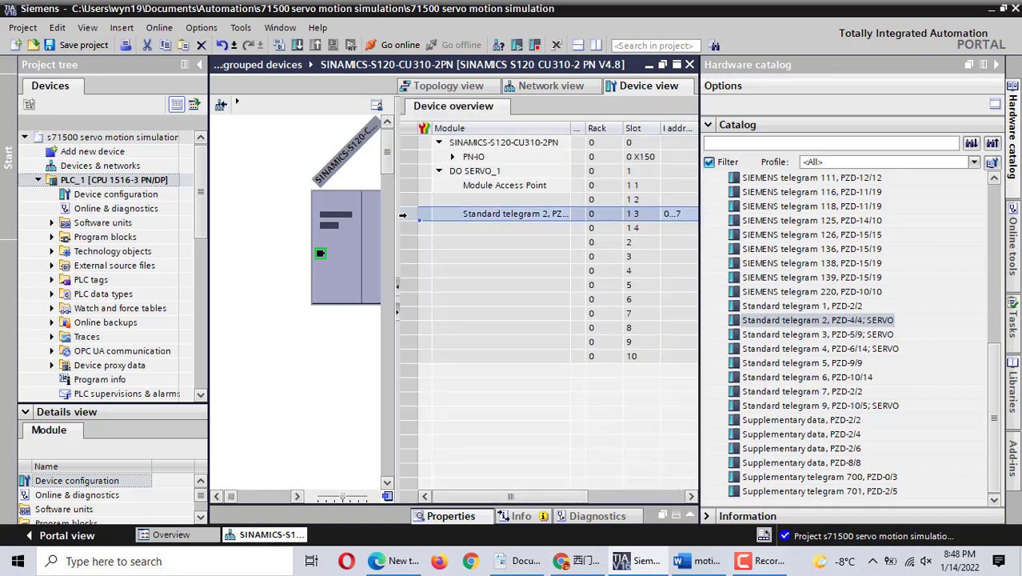
{"action": "right_click", "coordinate": [402, 214]}
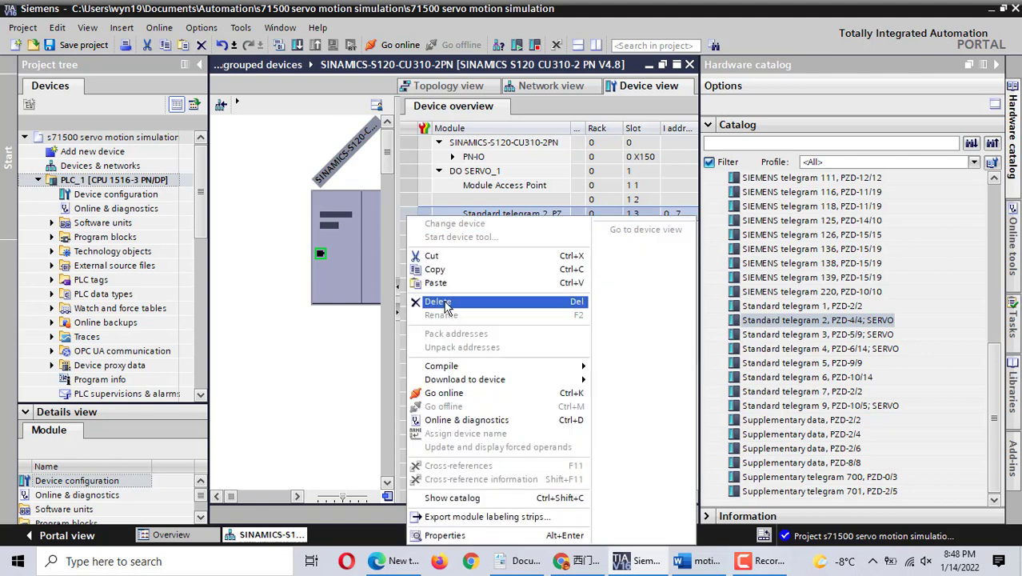
{"action": "left_click", "coordinate": [446, 306]}
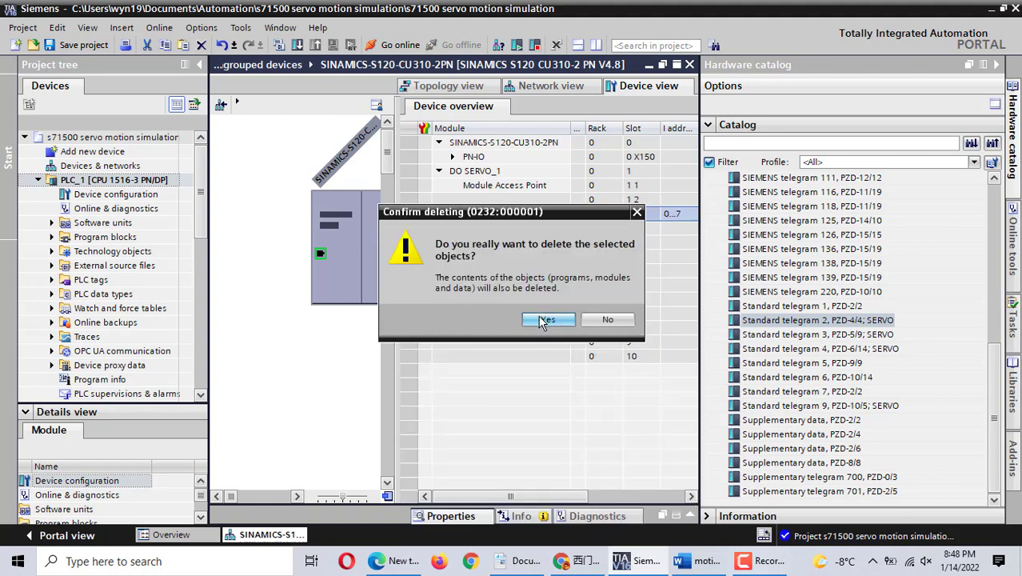
{"action": "left_click", "coordinate": [541, 320]}
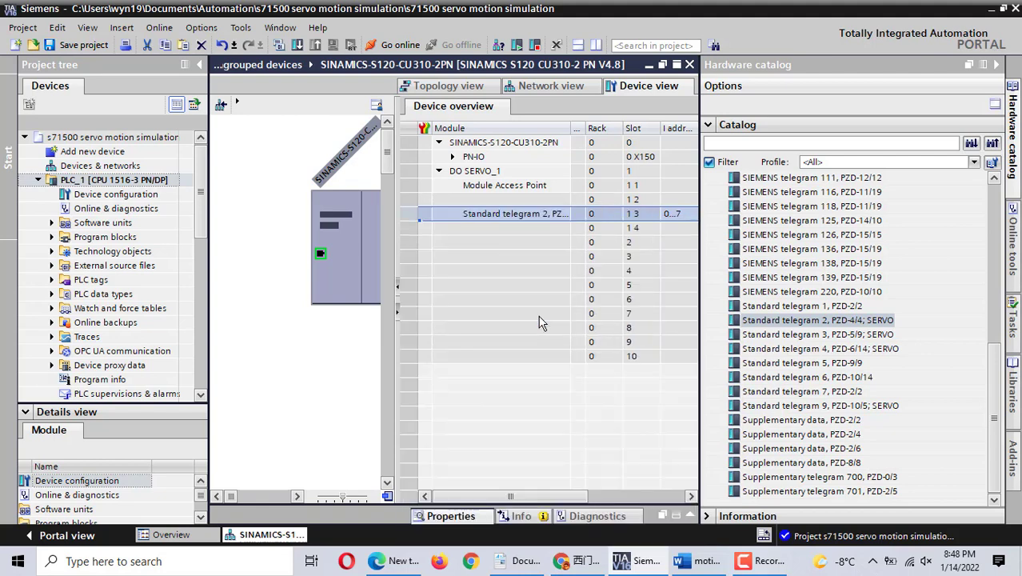
{"action": "left_click", "coordinate": [872, 322]}
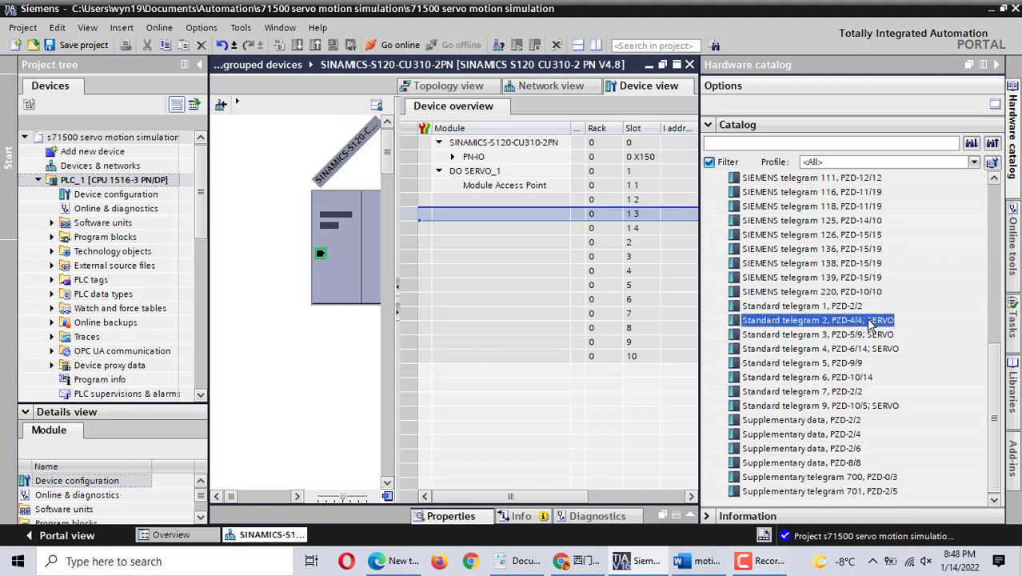
{"action": "double_click", "coordinate": [871, 322]}
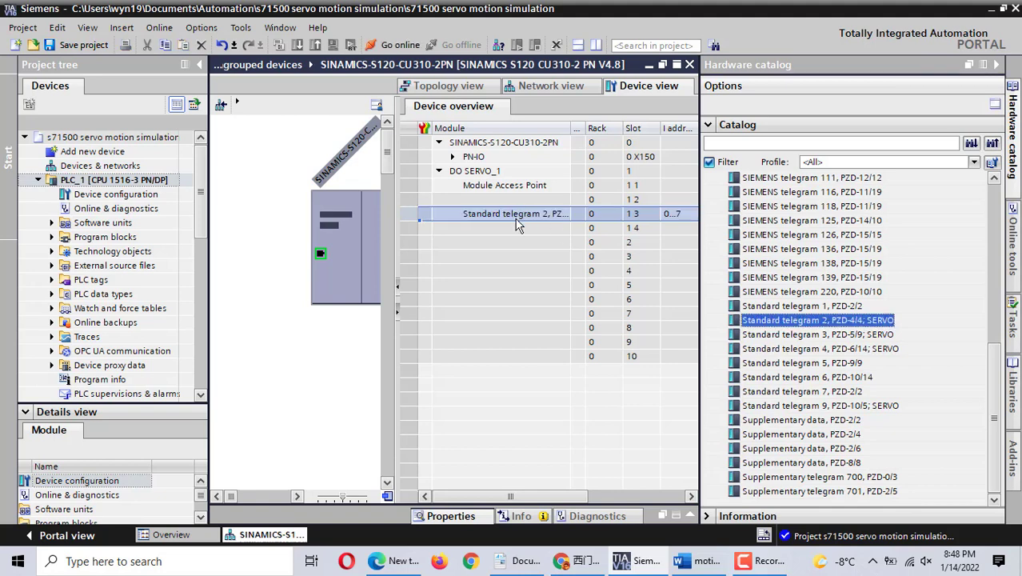
{"action": "left_click", "coordinate": [543, 316]}
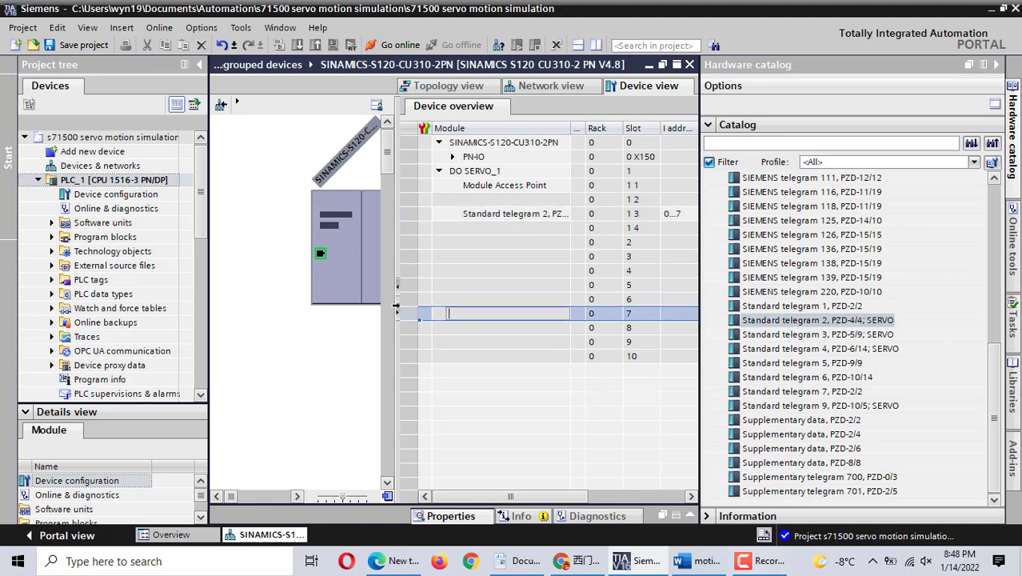
Show the SINAMICS drive's Module parameters > Shared Device properties, with every part accessed by PLC_1.
{"action": "left_click", "coordinate": [398, 312]}
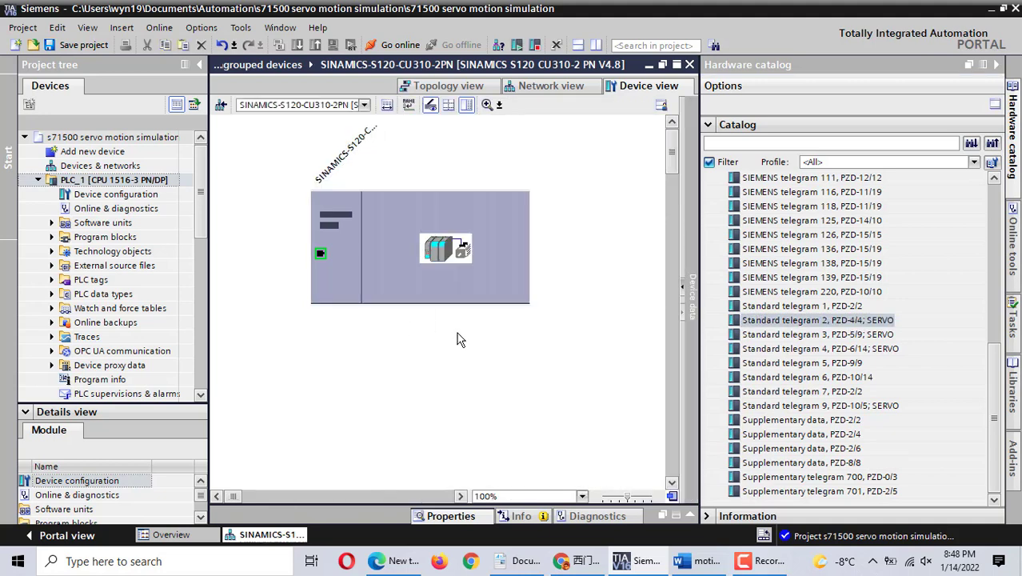
{"action": "left_click", "coordinate": [251, 240]}
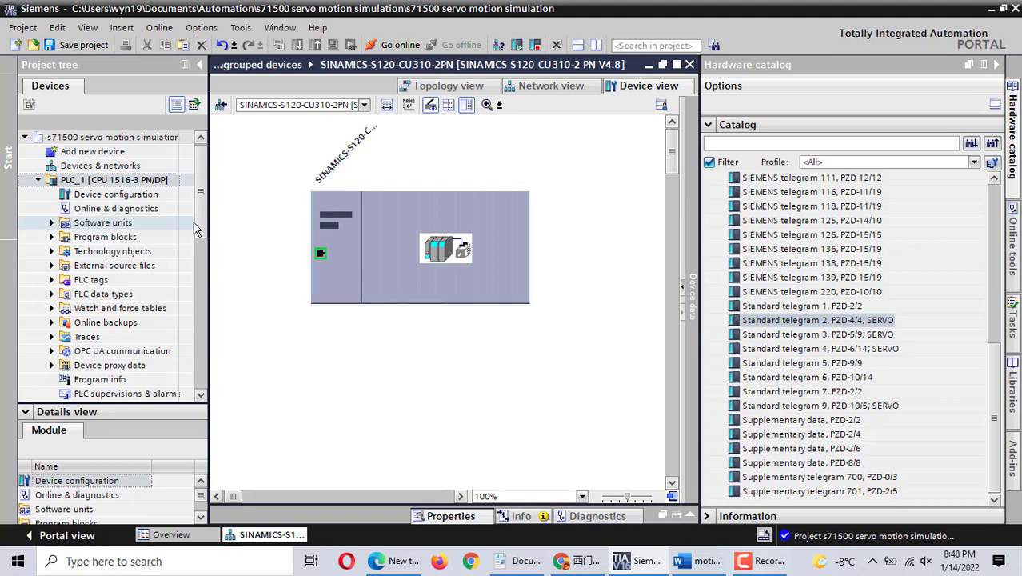
{"action": "left_click", "coordinate": [392, 242]}
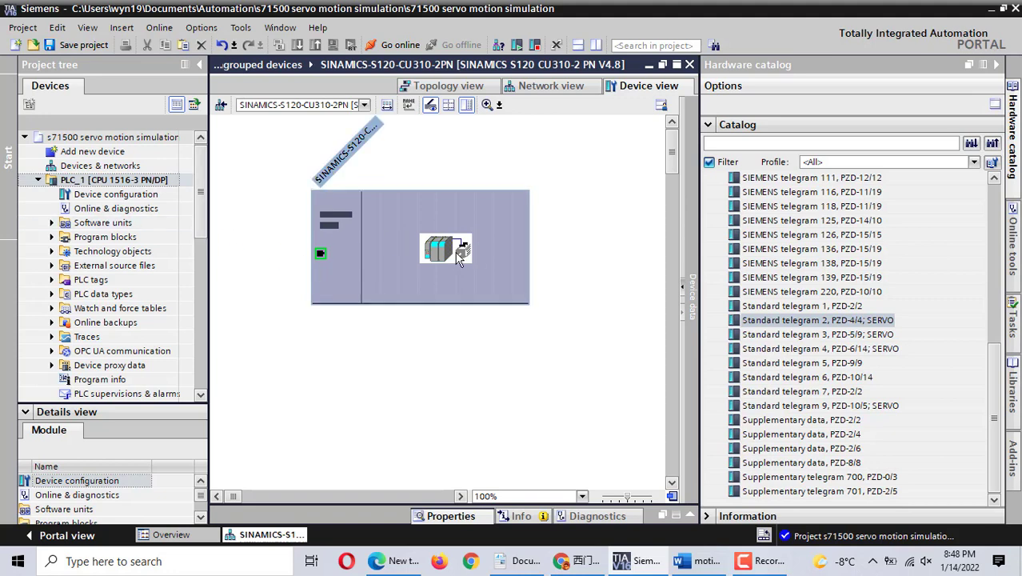
{"action": "double_click", "coordinate": [450, 255]}
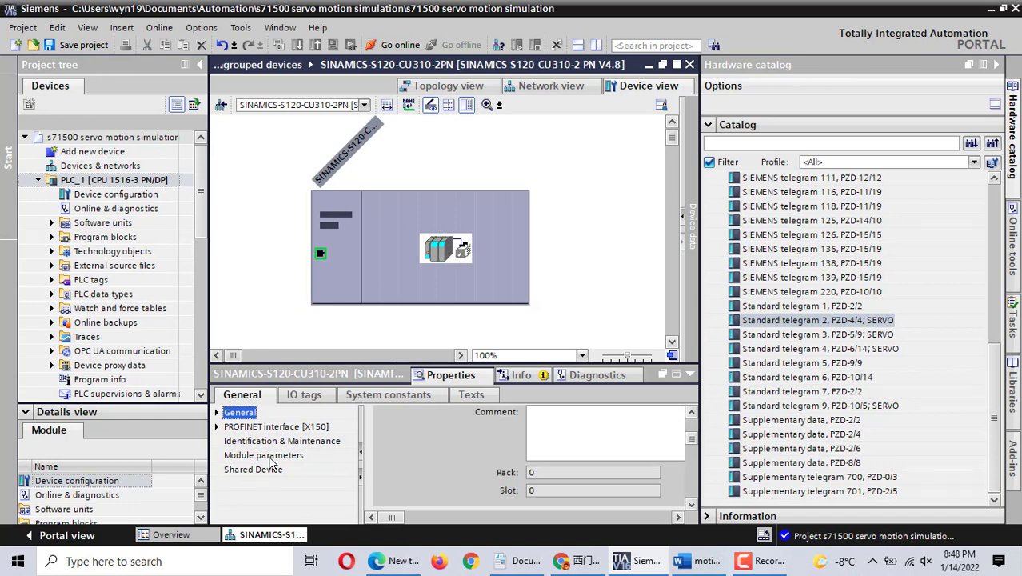
{"action": "left_click", "coordinate": [268, 458]}
{"action": "left_click", "coordinate": [261, 470]}
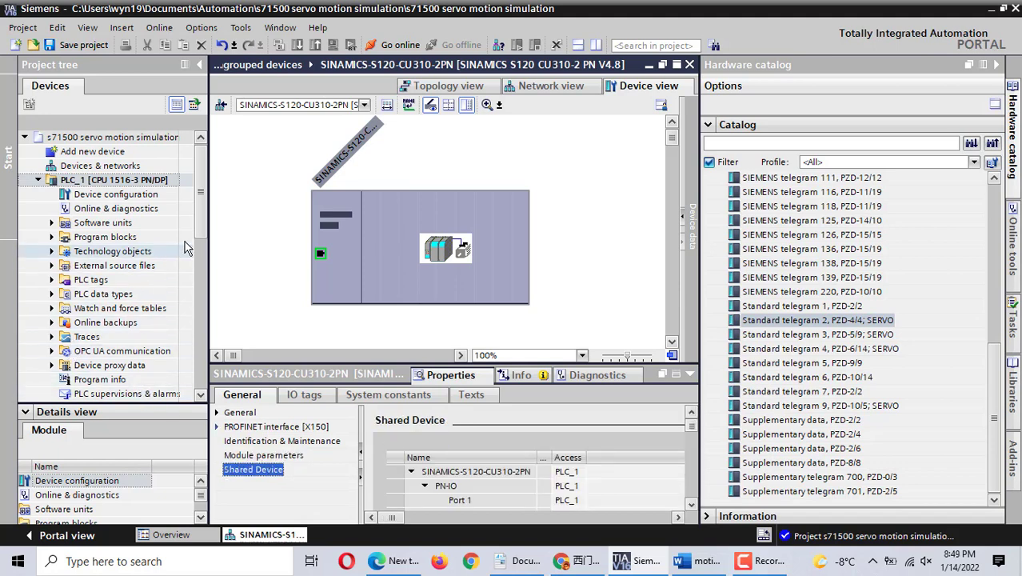
Add a TO_SpeedAxis technology object named SpeedAxis_1 [DB1] under PLC_1's Technology objects.
{"action": "left_click", "coordinate": [65, 256]}
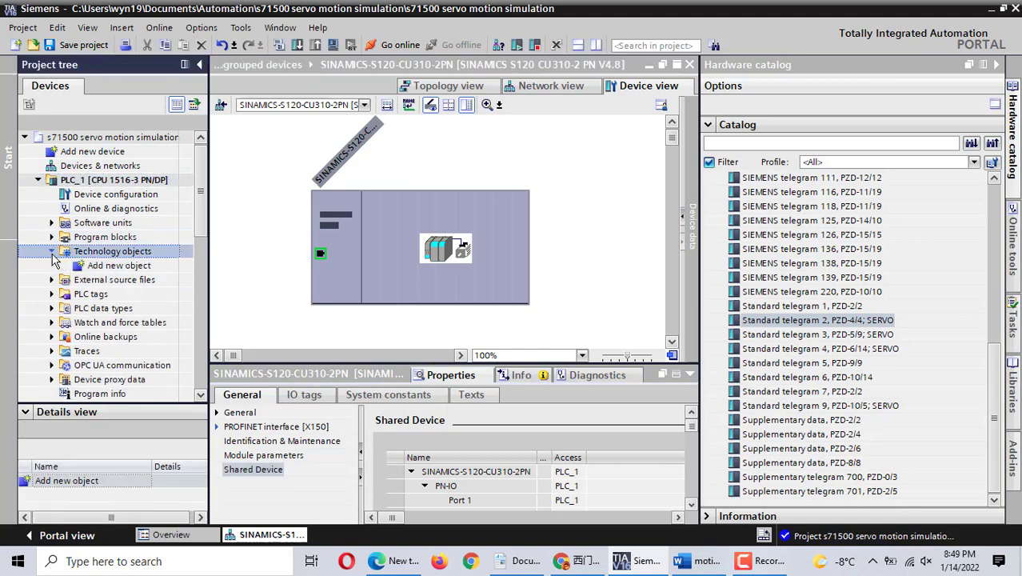
{"action": "left_click", "coordinate": [109, 268]}
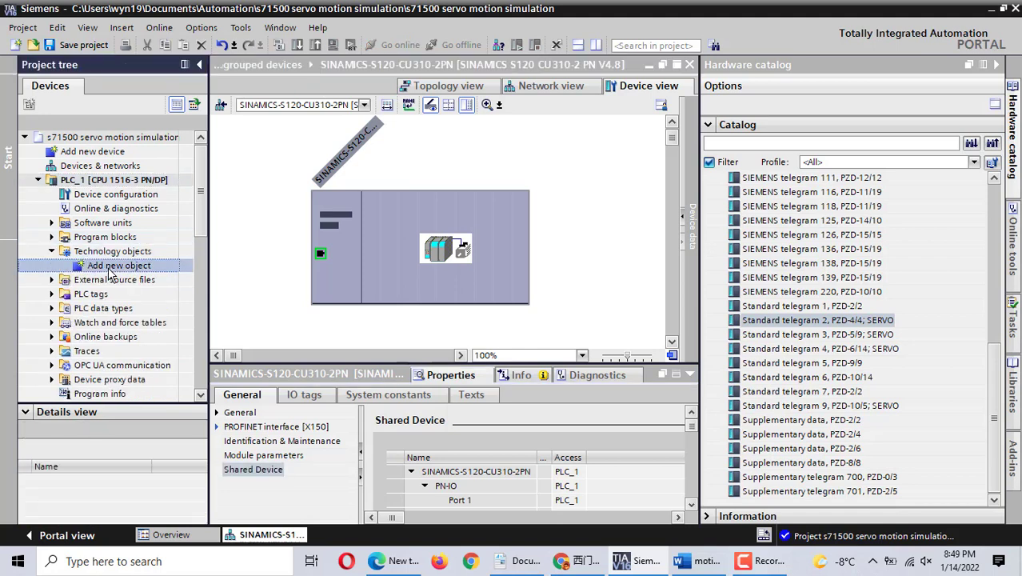
{"action": "double_click", "coordinate": [108, 269]}
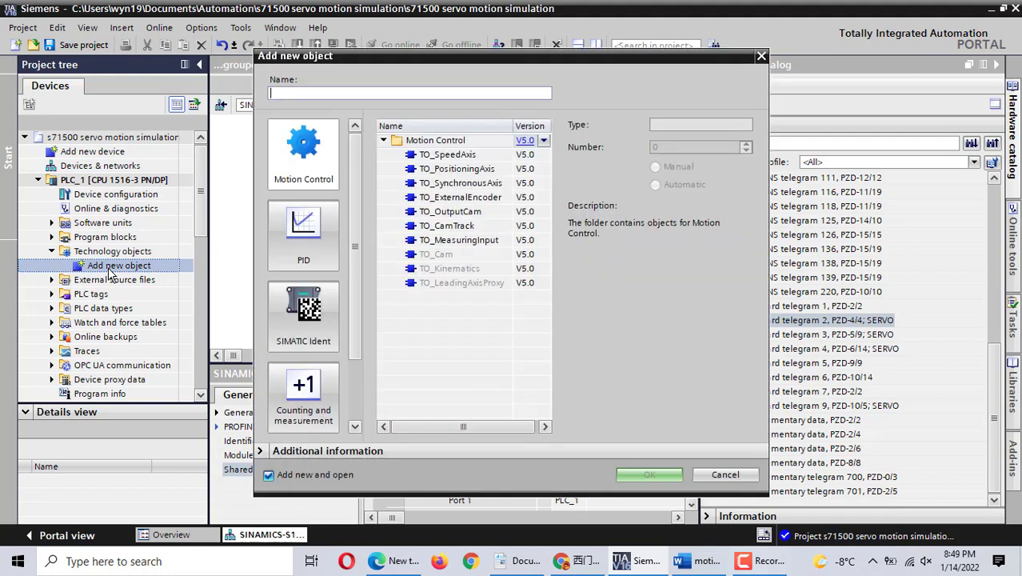
{"action": "left_click", "coordinate": [461, 156]}
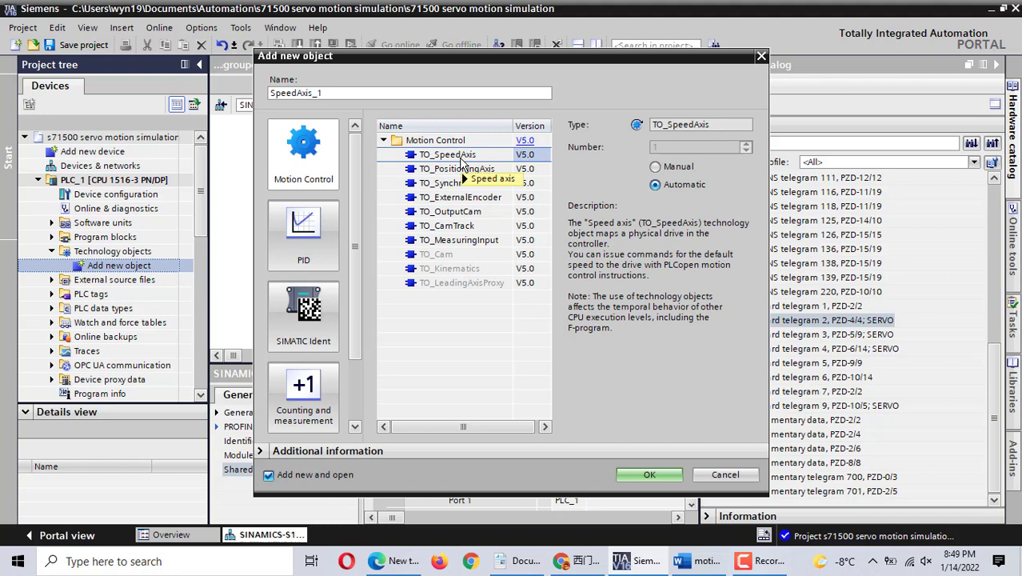
{"action": "left_click", "coordinate": [648, 476]}
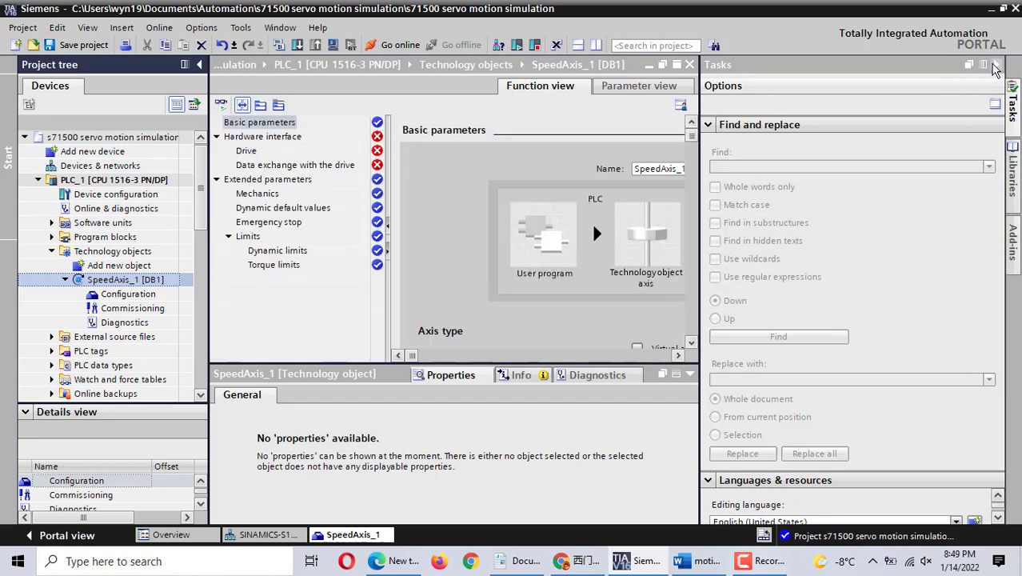
Show SpeedAxis_1's Hardware interface page, with drive type PROFIdrive and data connection Drive.
{"action": "left_click", "coordinate": [995, 65]}
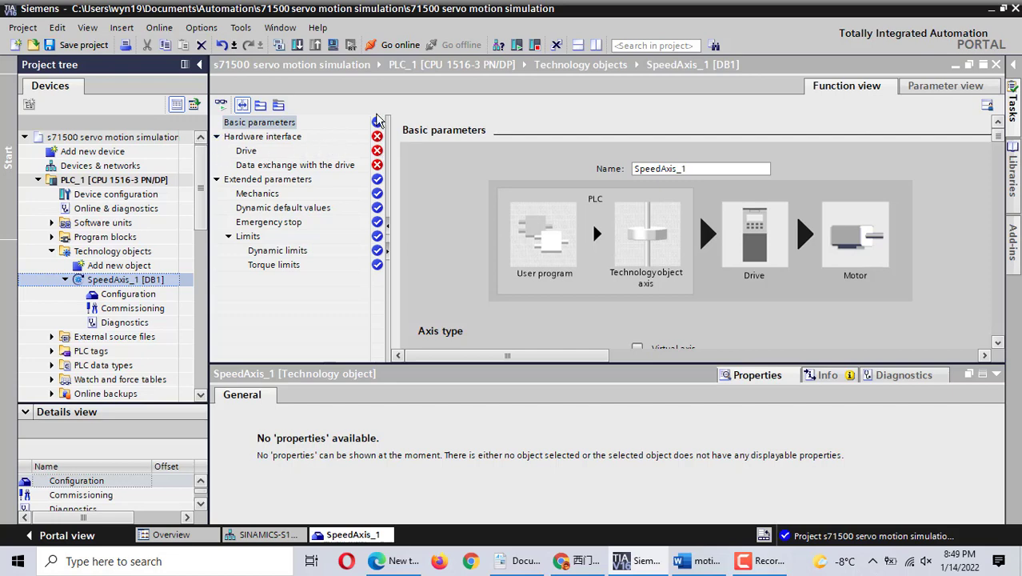
{"action": "left_click", "coordinate": [302, 138]}
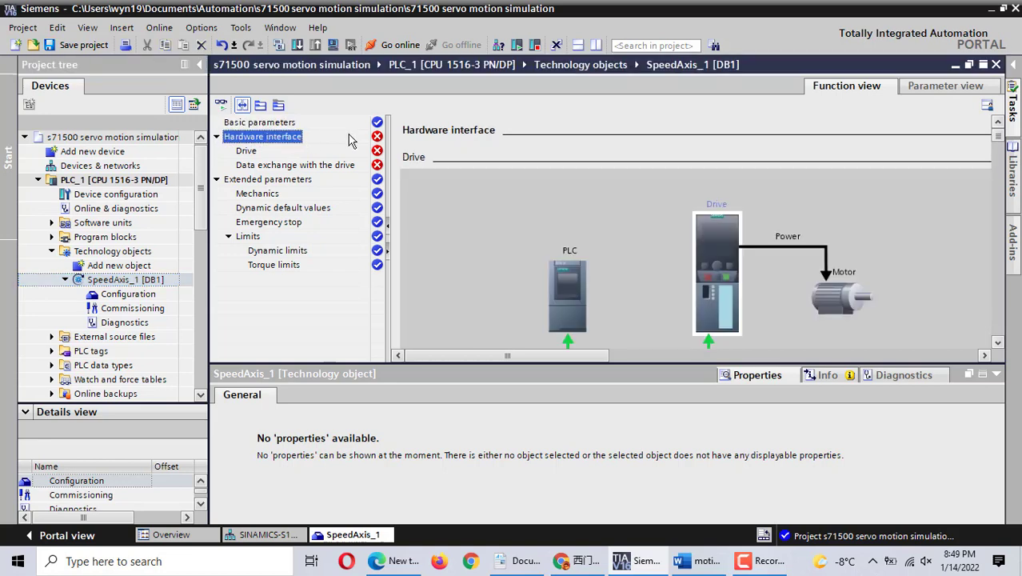
{"action": "left_click", "coordinate": [996, 376]}
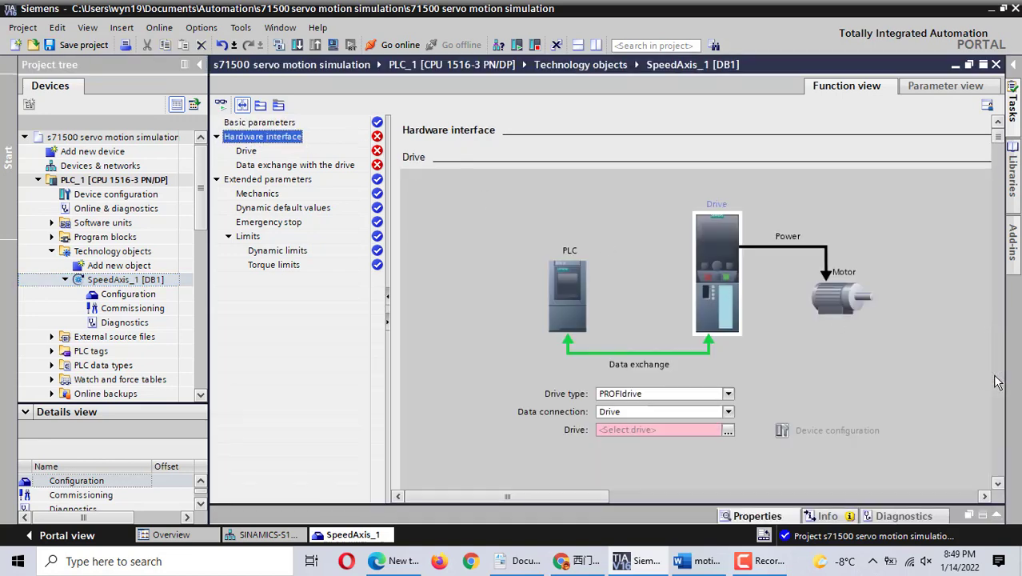
Choose SINAMICS-S120-CU310-2PN DO SERVO_1 from PROFINET IO-System as SpeedAxis_1's drive.
{"action": "left_click", "coordinate": [727, 432]}
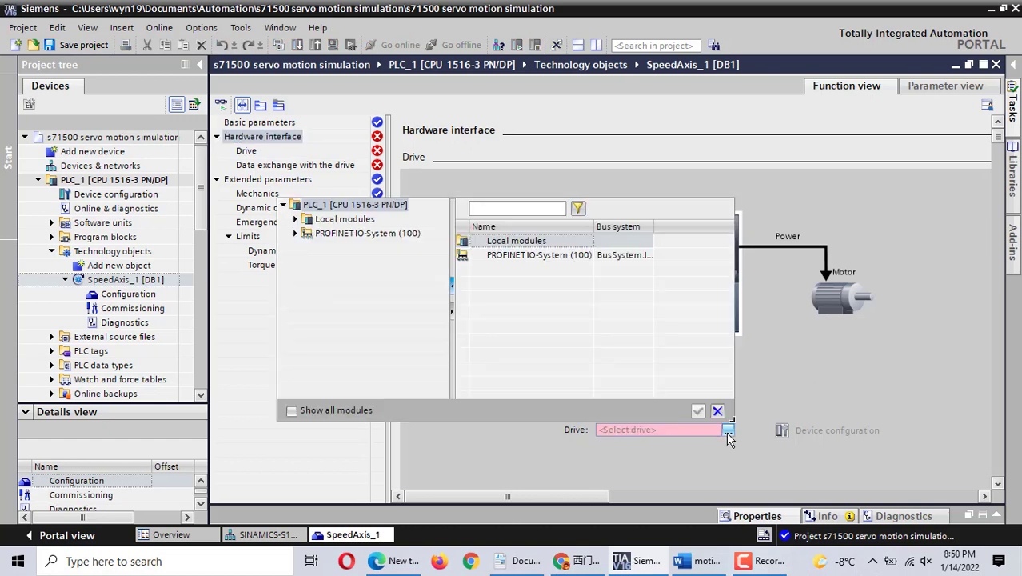
{"action": "left_click", "coordinate": [296, 234]}
{"action": "left_click", "coordinate": [361, 249]}
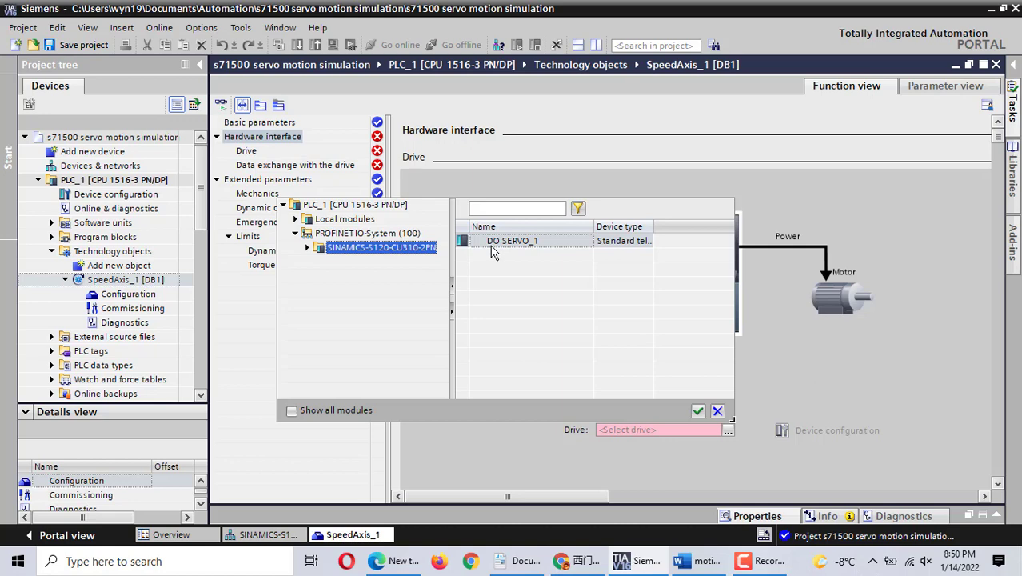
{"action": "left_click", "coordinate": [696, 412]}
{"action": "left_click", "coordinate": [696, 412]}
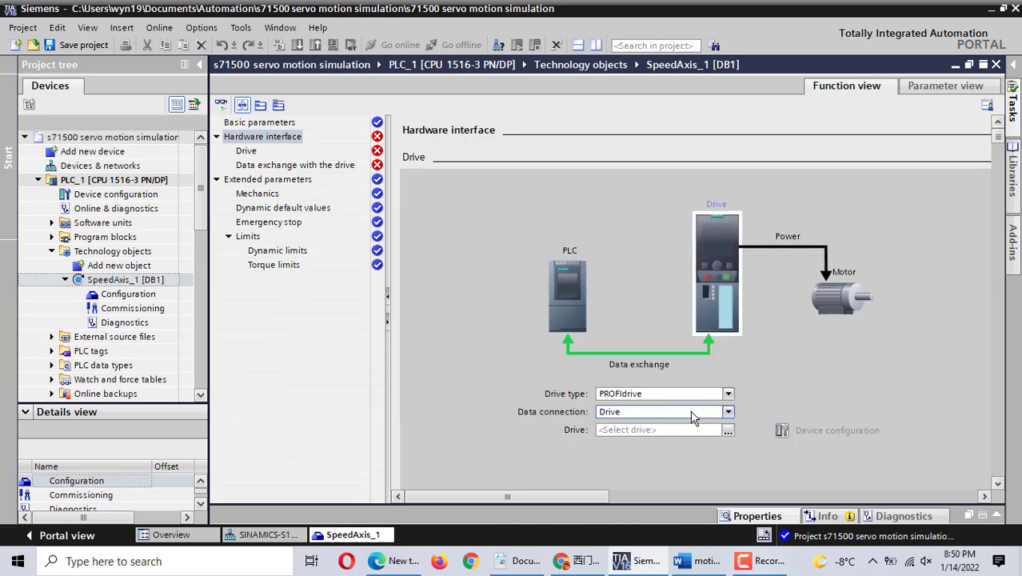